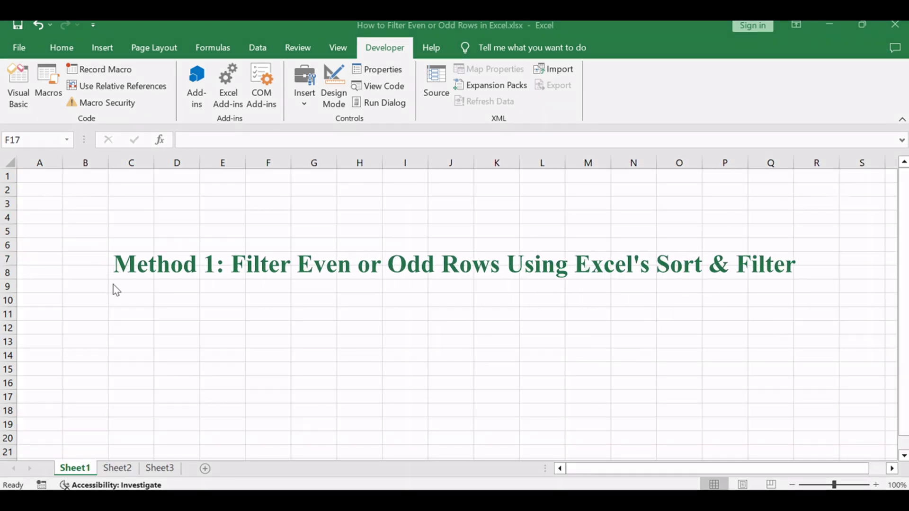
- On Sheet2, enter 1 in cell D1 beside the sales table and fill it down to D7
{"action": "left_click", "coordinate": [118, 468]}
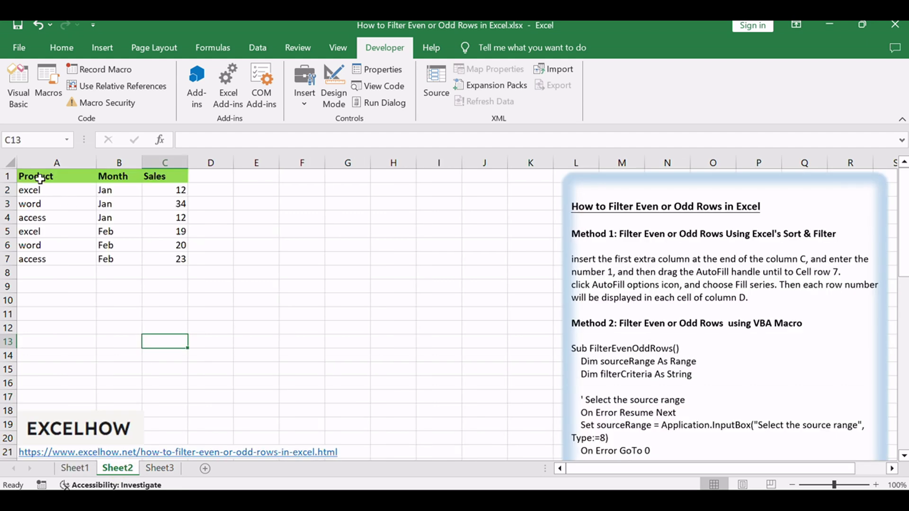
{"action": "left_click_drag", "start_coordinate": [36, 177], "coordinate": [165, 260]}
{"action": "left_click", "coordinate": [292, 305]}
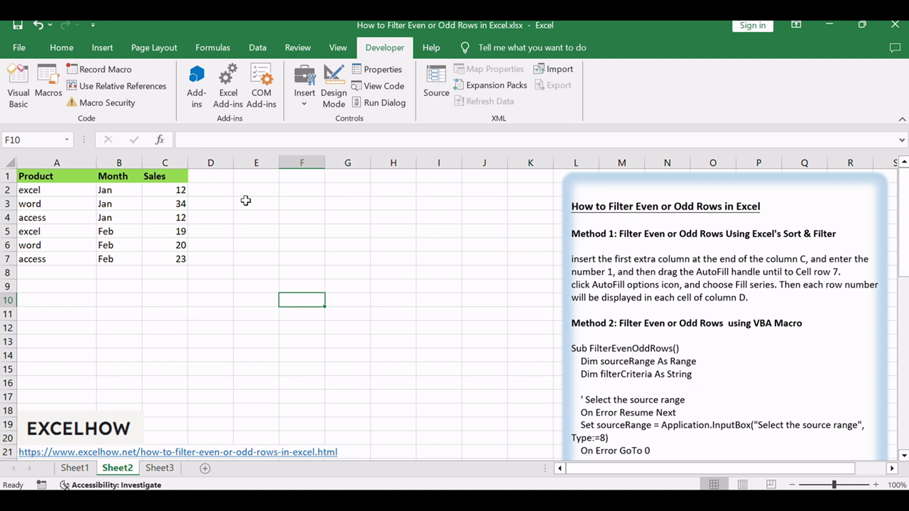
{"action": "left_click", "coordinate": [218, 202]}
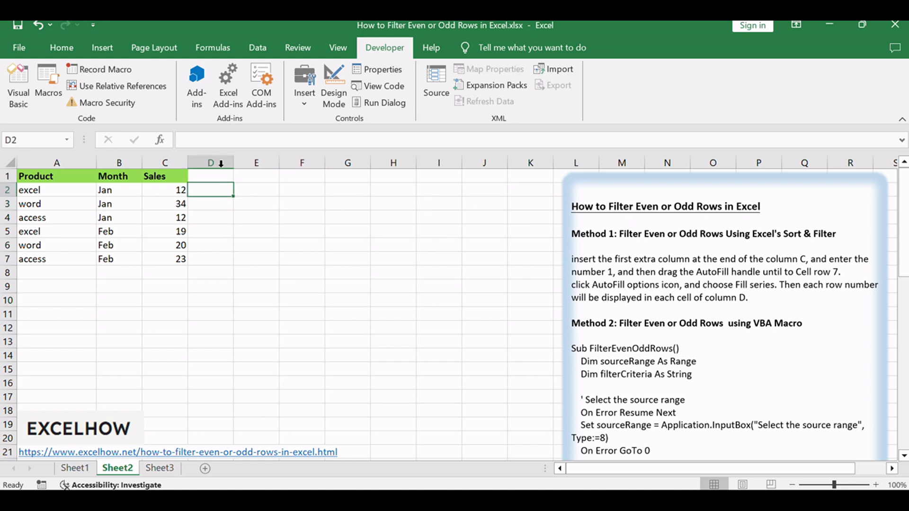
{"action": "left_click", "coordinate": [218, 162]}
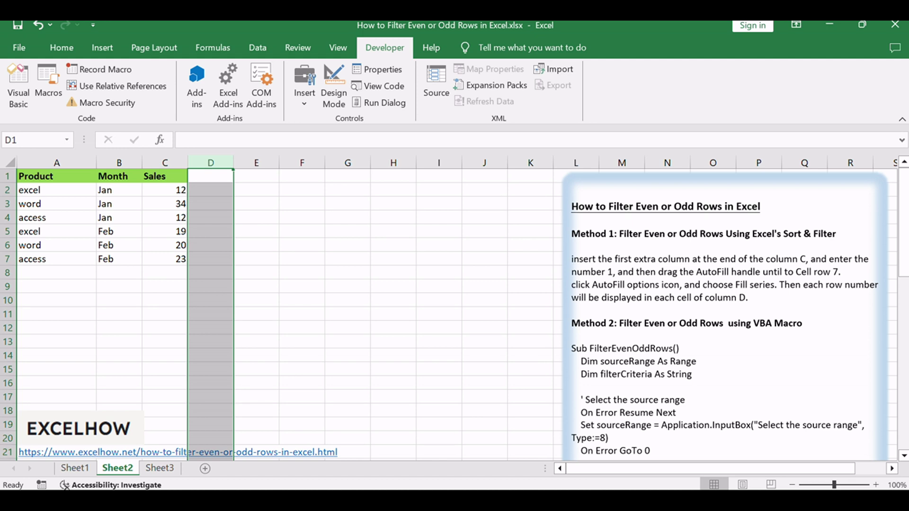
{"action": "left_click", "coordinate": [195, 178]}
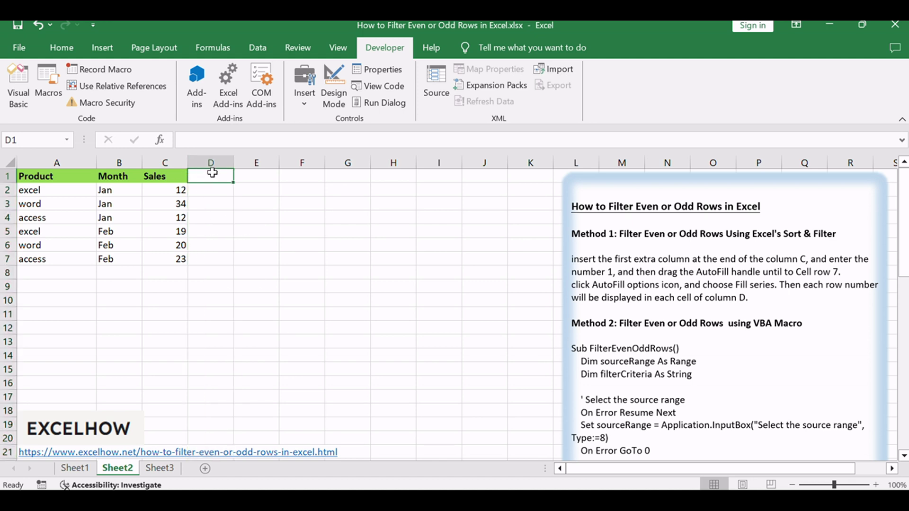
{"action": "double_click", "coordinate": [212, 172]}
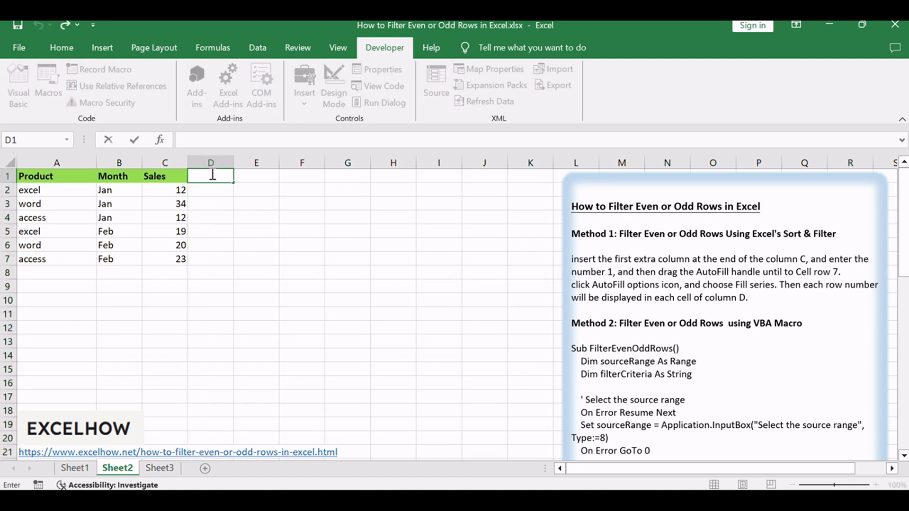
{"action": "type", "text": "1"}
{"action": "left_click_drag", "start_coordinate": [233, 184], "coordinate": [236, 267]}
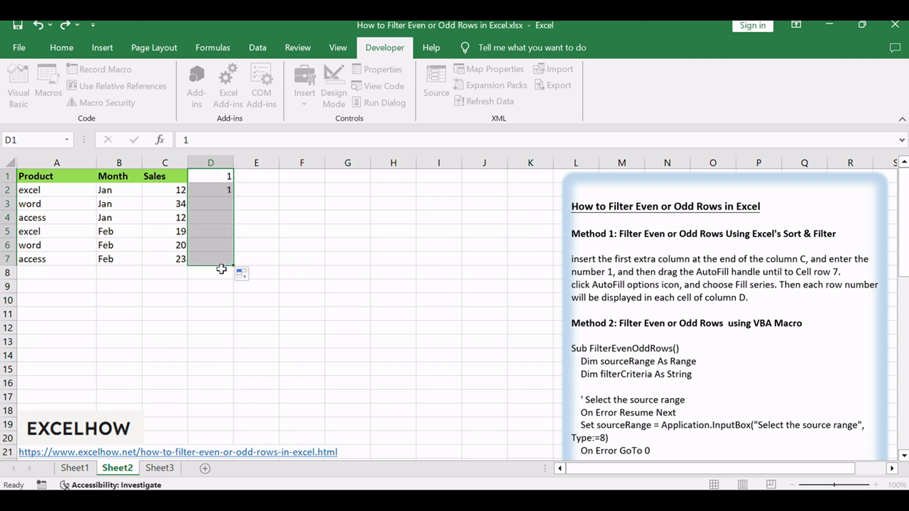
- Change the autofill option for D1:D7 to Fill Series so the rows are numbered 1 to 7
{"action": "left_click", "coordinate": [292, 235]}
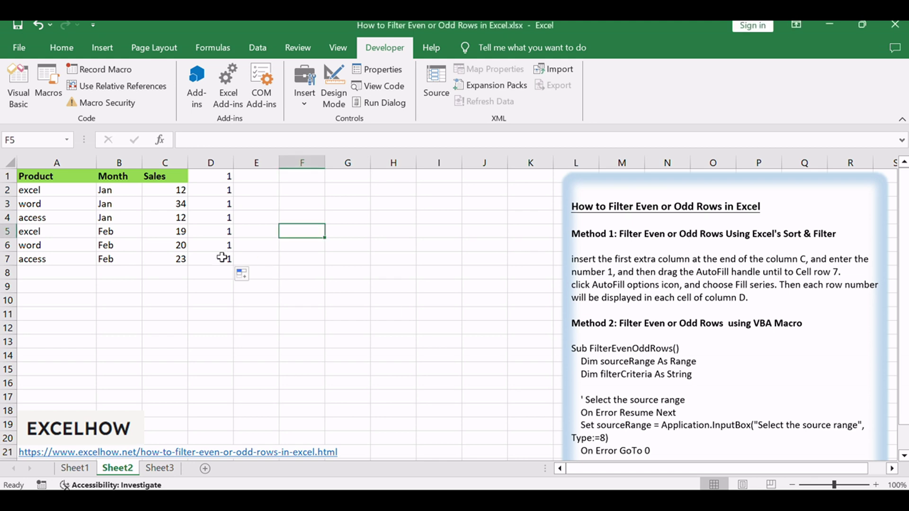
{"action": "left_click", "coordinate": [244, 276]}
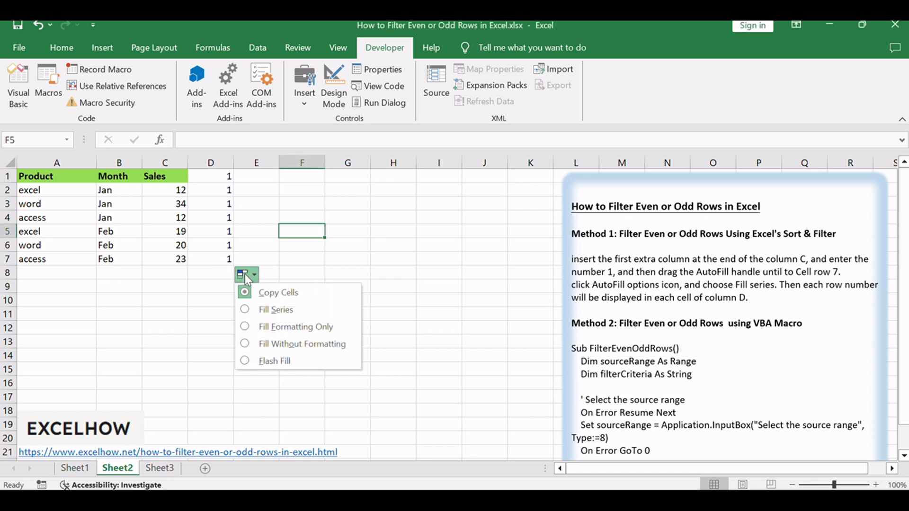
{"action": "left_click", "coordinate": [276, 308]}
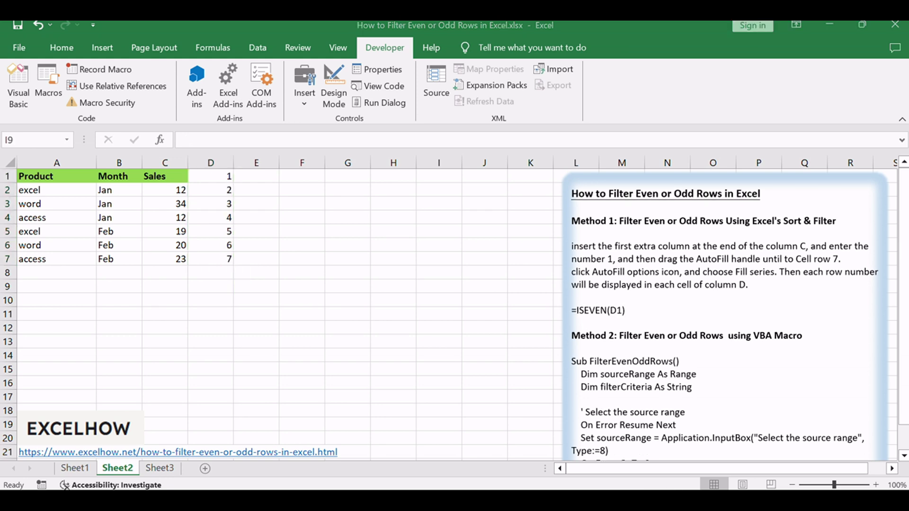
- Enter the formula =ISEVEN(D1) in cell E1 and fill it down to E7
{"action": "left_click", "coordinate": [261, 183]}
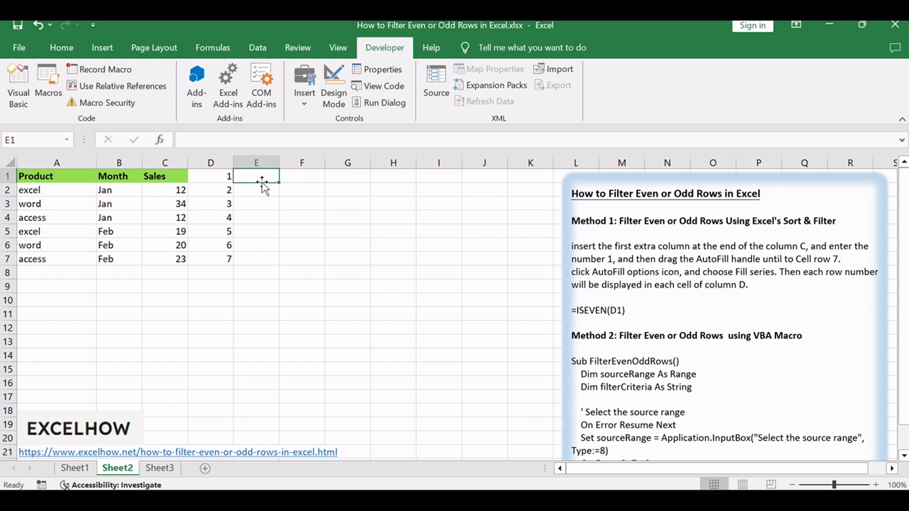
{"action": "left_click", "coordinate": [592, 312]}
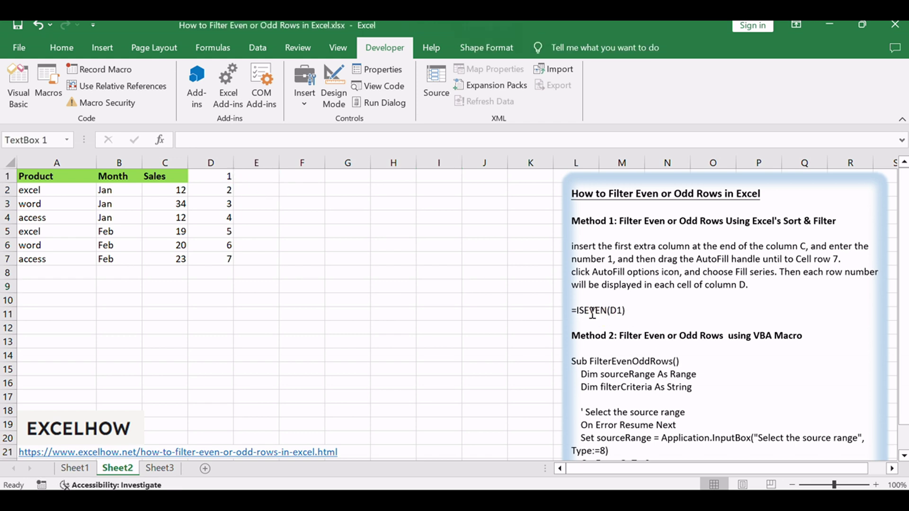
{"action": "left_click_drag", "start_coordinate": [592, 312], "coordinate": [658, 310]}
{"action": "key", "text": "ctrl+c"}
{"action": "left_click", "coordinate": [379, 246]}
{"action": "left_click", "coordinate": [268, 178]}
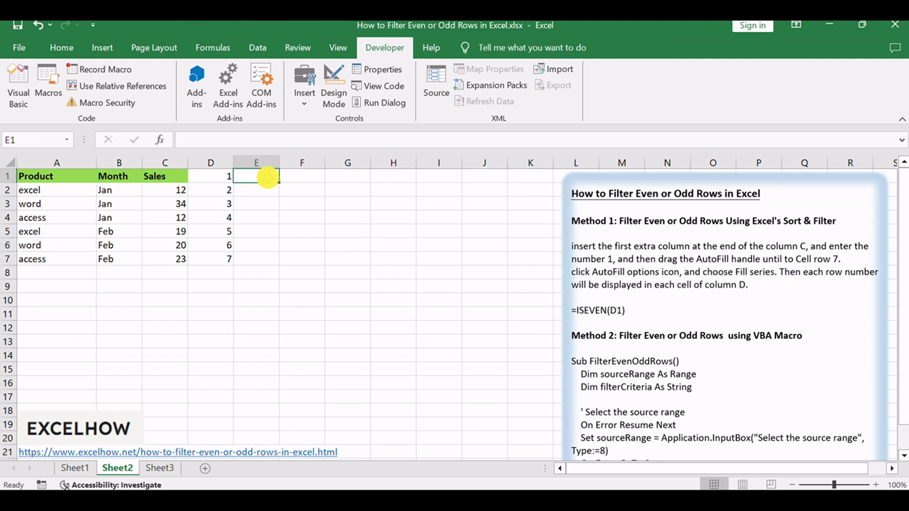
{"action": "key", "text": "ctrl+v"}
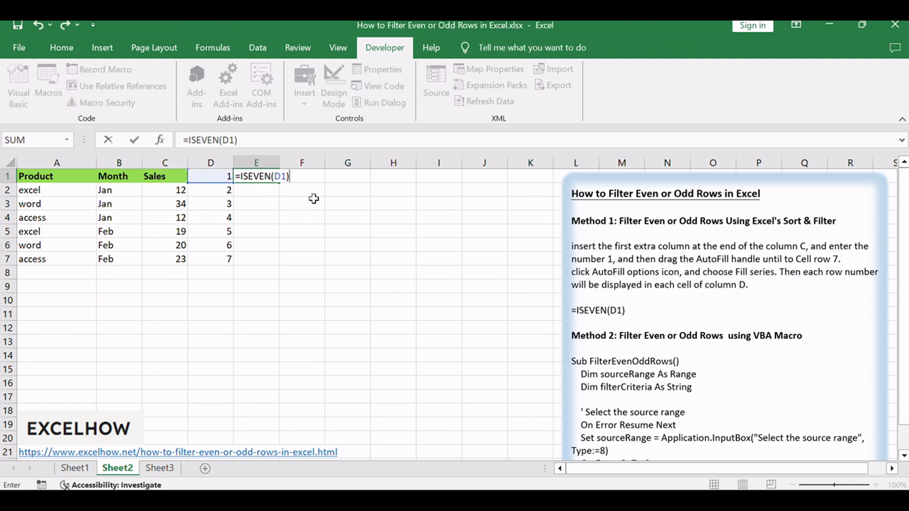
{"action": "key", "text": "Return"}
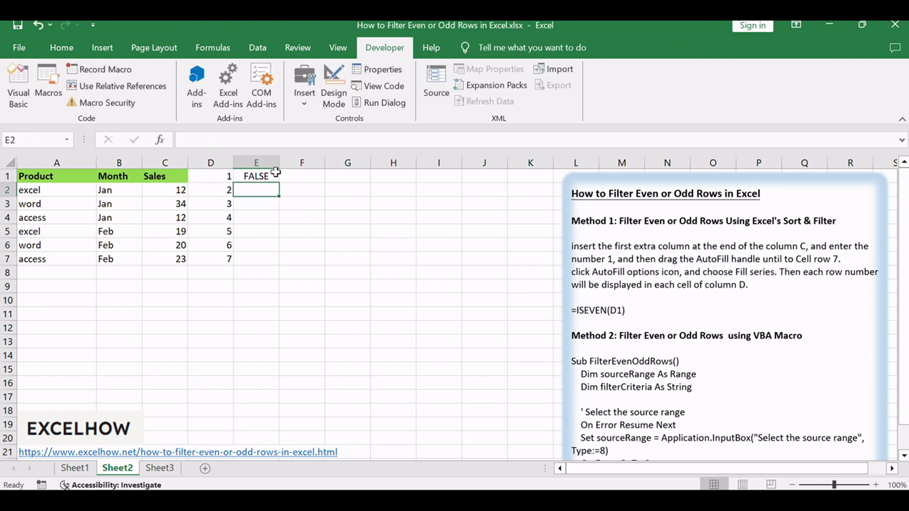
{"action": "left_click", "coordinate": [271, 178]}
{"action": "left_click_drag", "start_coordinate": [283, 184], "coordinate": [274, 250]}
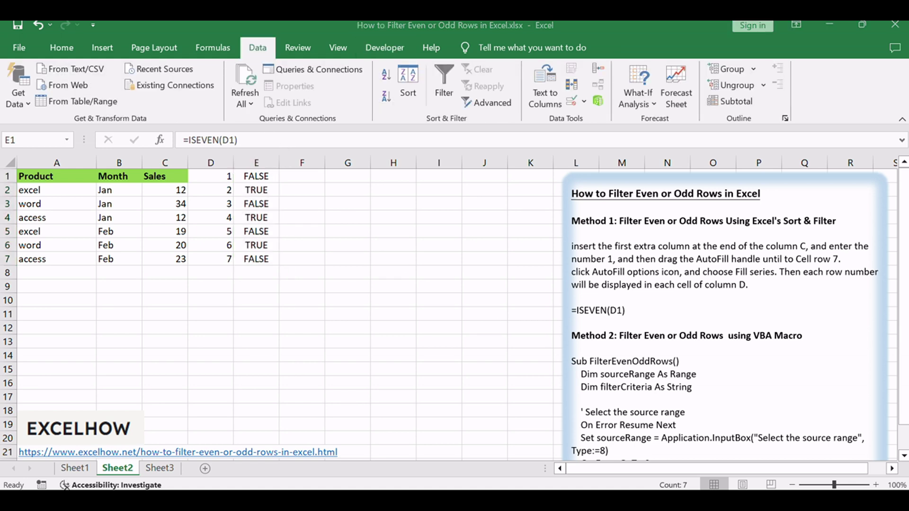
- Turn on filtering for E1:E7 and exclude TRUE so only the odd rows (FALSE) are shown
{"action": "left_click", "coordinate": [637, 29]}
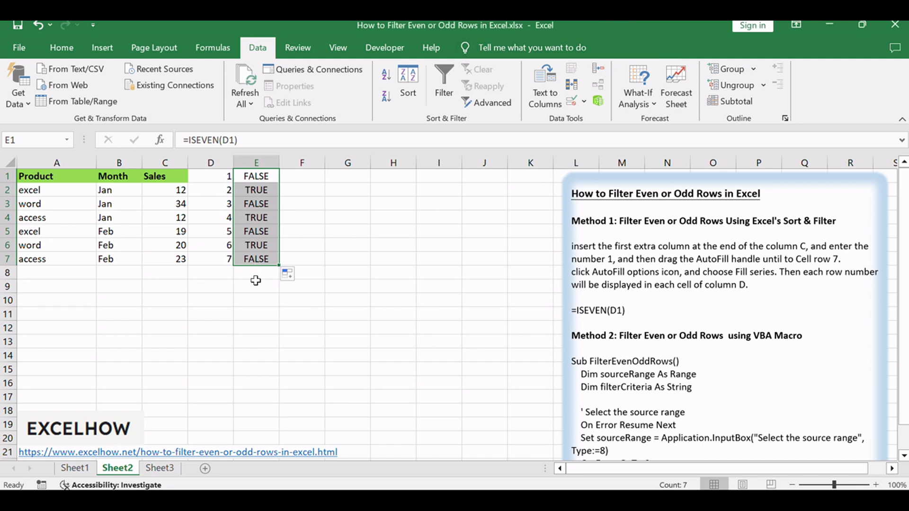
{"action": "left_click", "coordinate": [443, 88]}
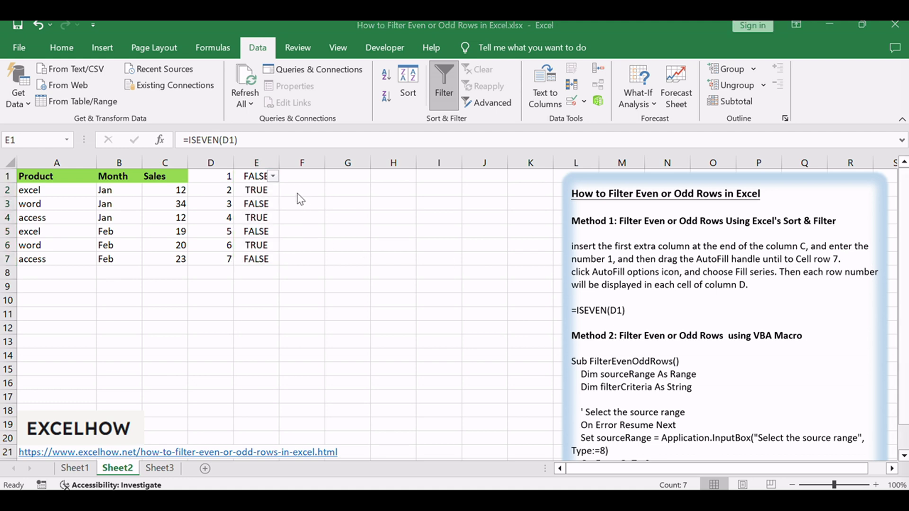
{"action": "left_click", "coordinate": [275, 176]}
{"action": "left_click", "coordinate": [272, 176]}
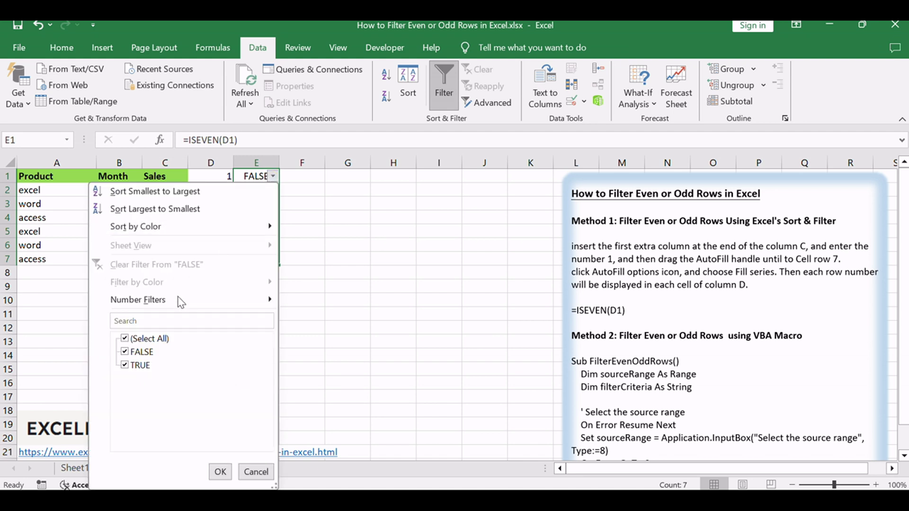
{"action": "left_click", "coordinate": [125, 365]}
{"action": "left_click", "coordinate": [220, 472]}
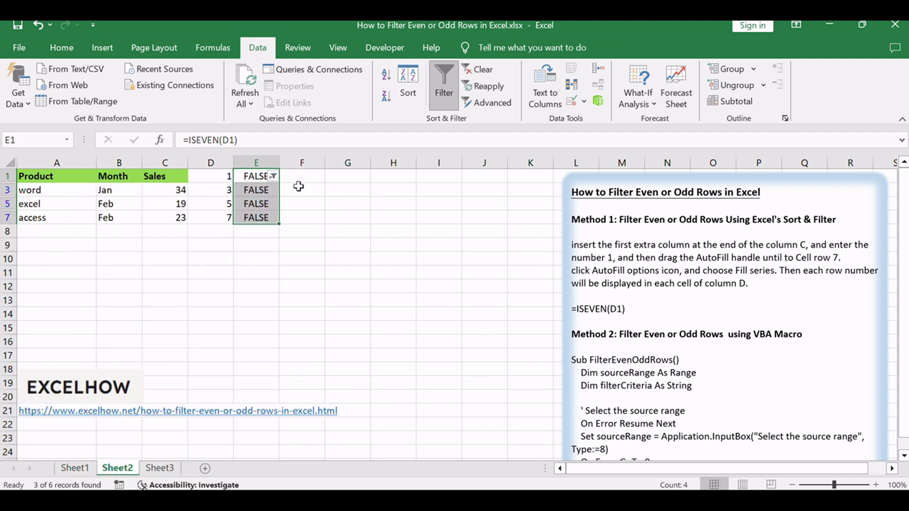
- Change the column E filter to show only TRUE values, leaving out FALSE, to list the even rows
{"action": "left_click", "coordinate": [274, 177]}
{"action": "left_click", "coordinate": [138, 352]}
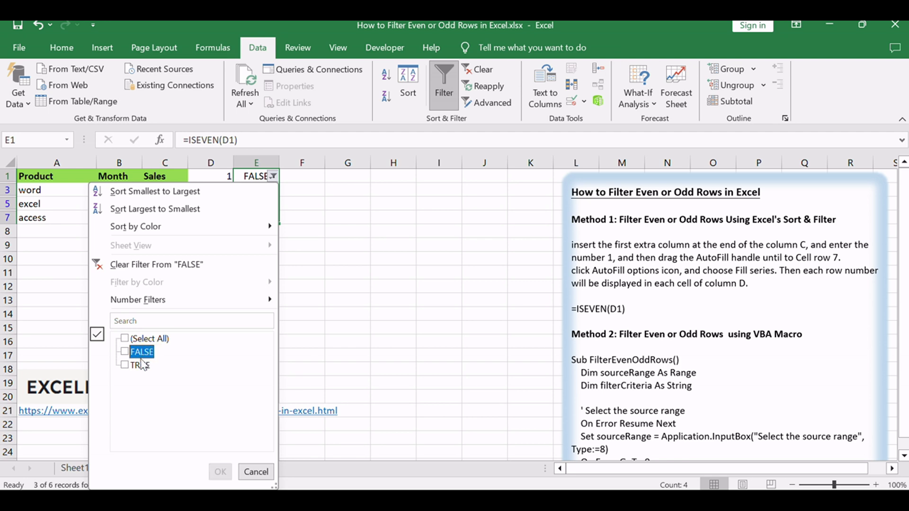
{"action": "left_click", "coordinate": [137, 365]}
{"action": "left_click", "coordinate": [220, 471]}
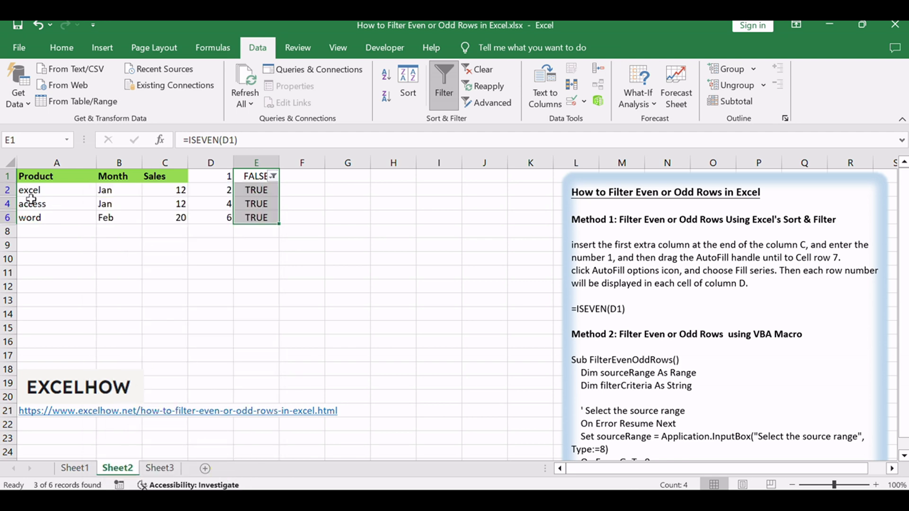
{"action": "left_click", "coordinate": [399, 283]}
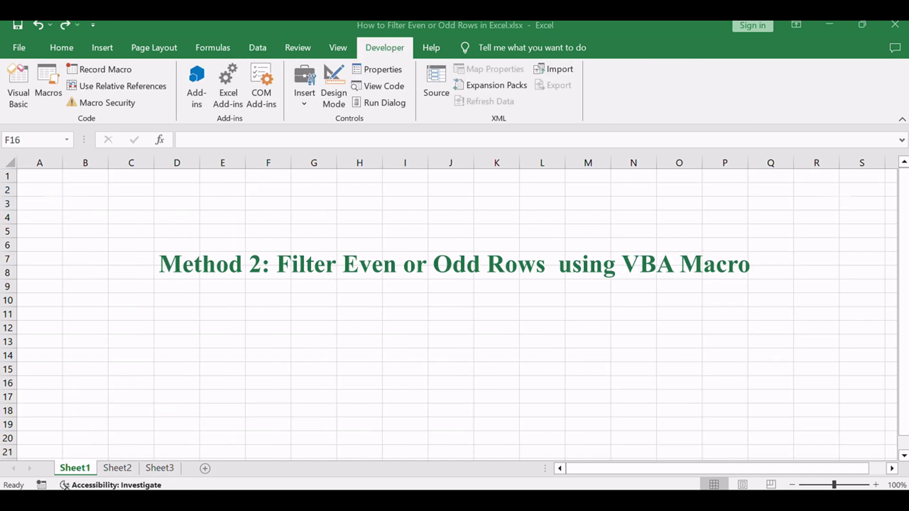
- Switch to Sheet2 and locate the Method 2 VBA macro section in the notes text box
{"action": "left_click", "coordinate": [242, 277]}
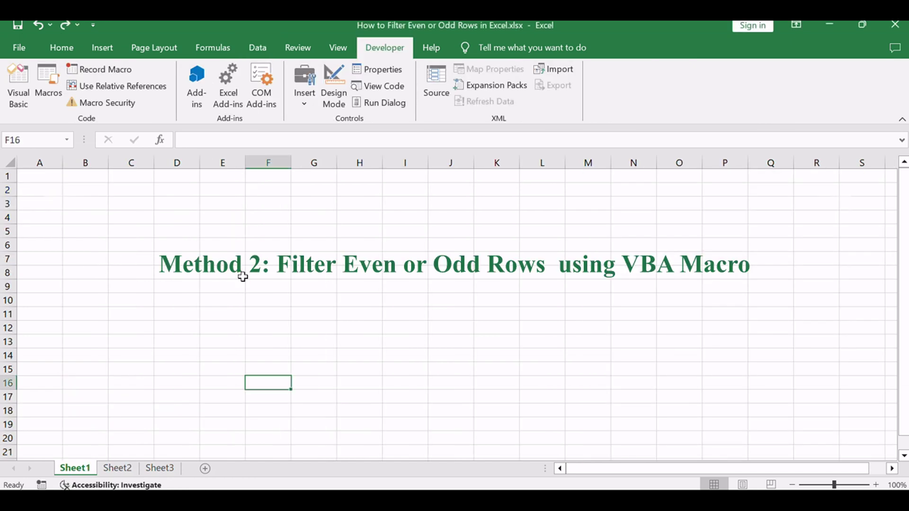
{"action": "left_click", "coordinate": [107, 468]}
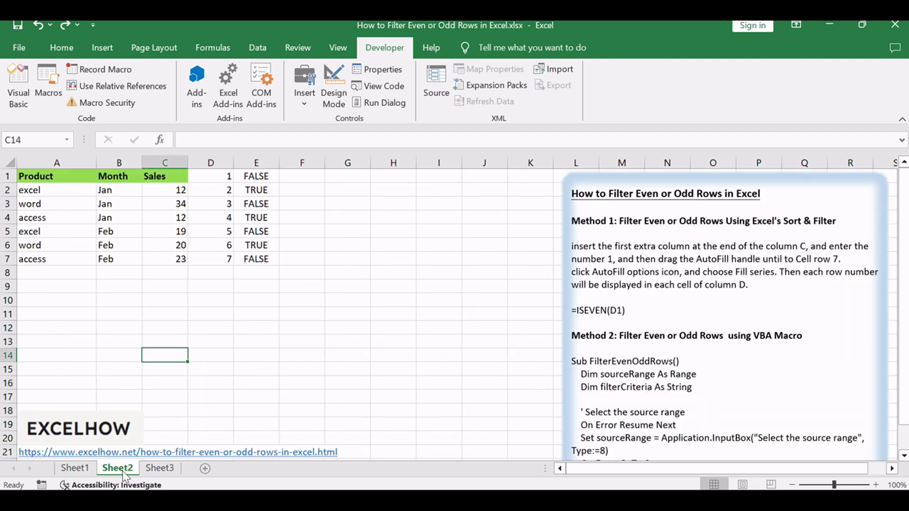
{"action": "left_click_drag", "start_coordinate": [702, 337], "coordinate": [827, 335]}
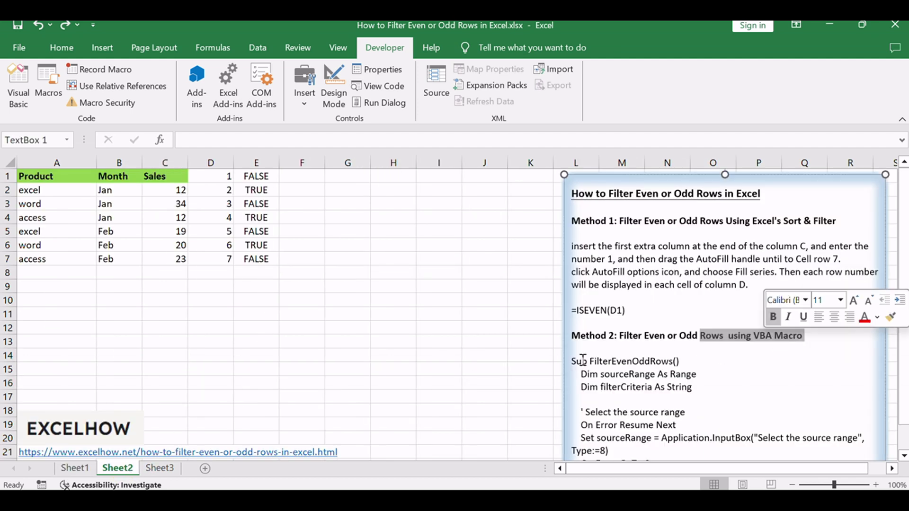
{"action": "left_click", "coordinate": [367, 310]}
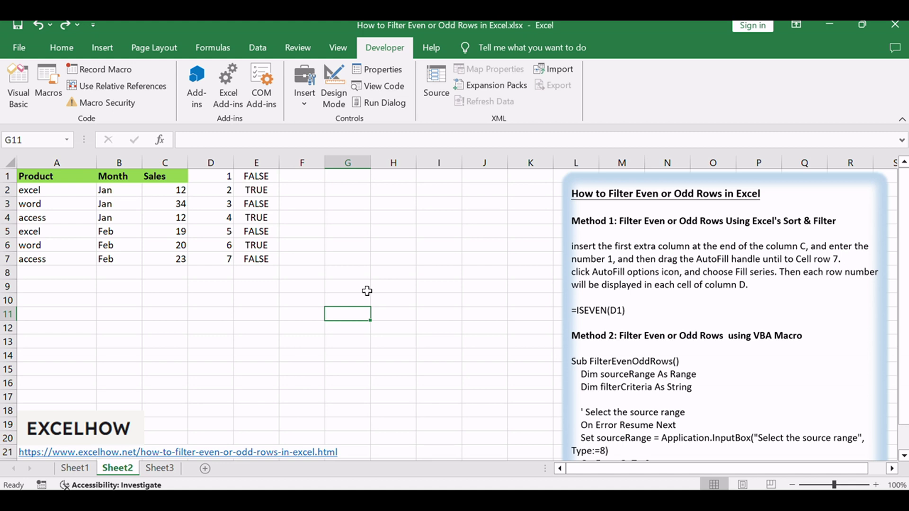
{"action": "left_click", "coordinate": [367, 291]}
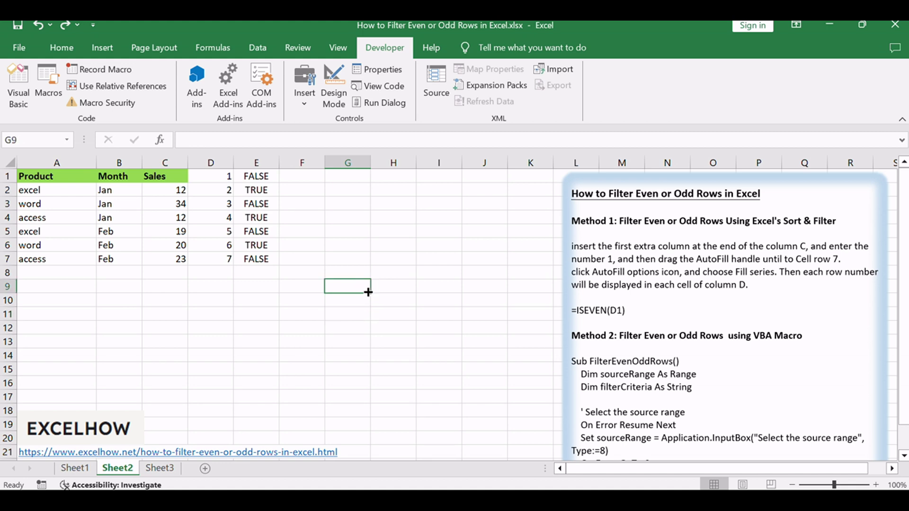
- Insert a new module in the workbook's VBA project and paste the FilterEvenOddRows macro code into it
{"action": "key", "text": "alt+F11"}
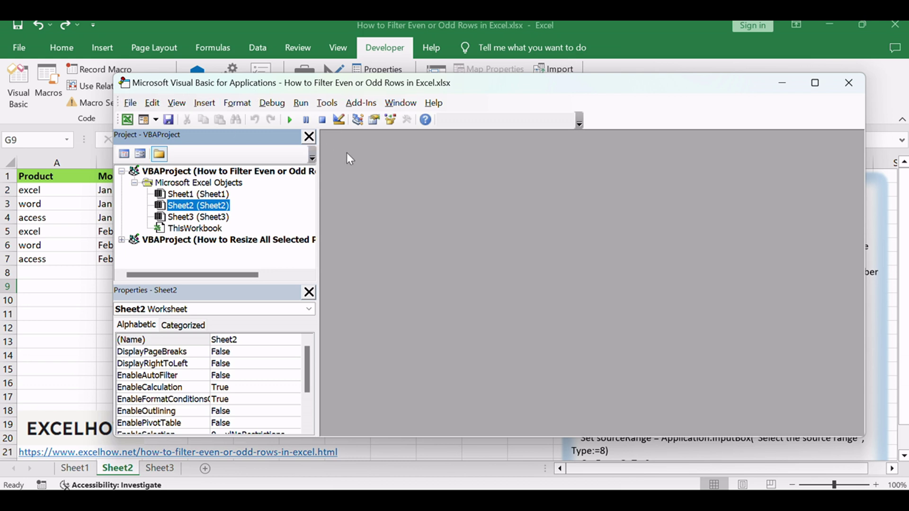
{"action": "left_click", "coordinate": [205, 103]}
{"action": "left_click", "coordinate": [229, 151]}
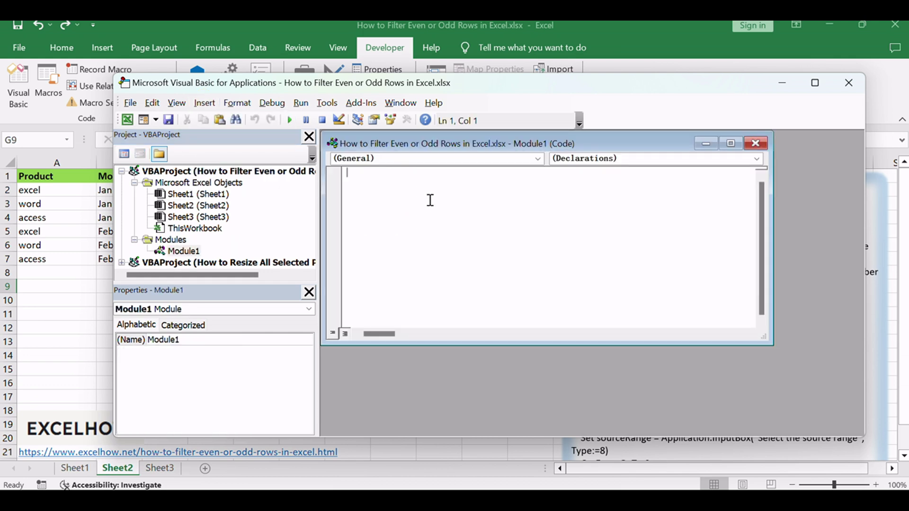
{"action": "key", "text": "ctrl+v"}
{"action": "scroll", "coordinate": [425, 199], "scroll_direction": "up", "scroll_amount": 7}
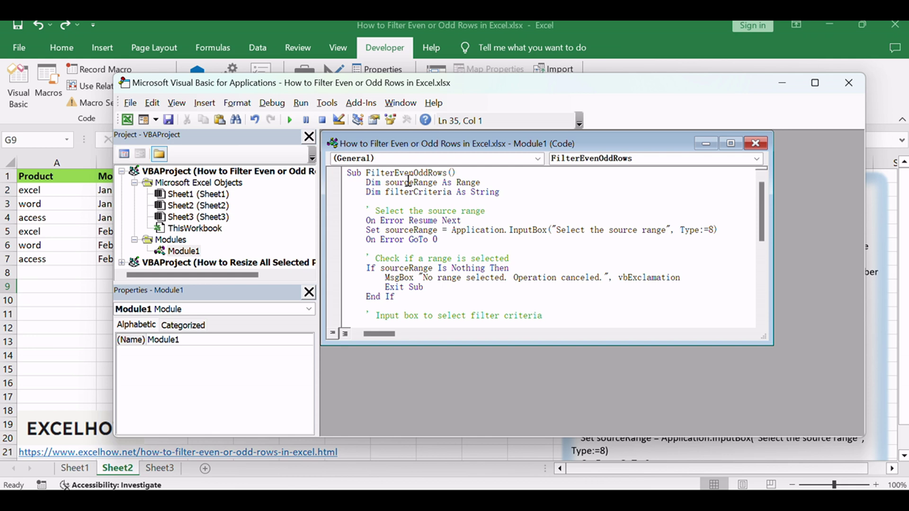
- Review the macro's source range prompt, missing-range check and Even/Odd criteria prompt, and close the Visual Basic editor
{"action": "left_click_drag", "start_coordinate": [376, 179], "coordinate": [448, 173]}
{"action": "left_click", "coordinate": [437, 195]}
{"action": "scroll", "coordinate": [458, 222], "scroll_direction": "down", "scroll_amount": 1}
{"action": "left_click_drag", "start_coordinate": [516, 191], "coordinate": [650, 202]}
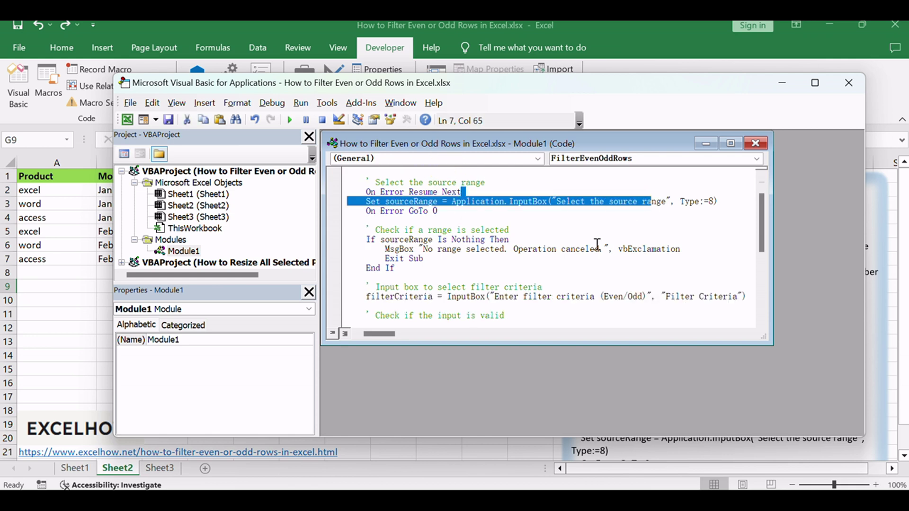
{"action": "left_click_drag", "start_coordinate": [514, 249], "coordinate": [632, 262]}
{"action": "left_click_drag", "start_coordinate": [508, 296], "coordinate": [641, 305]}
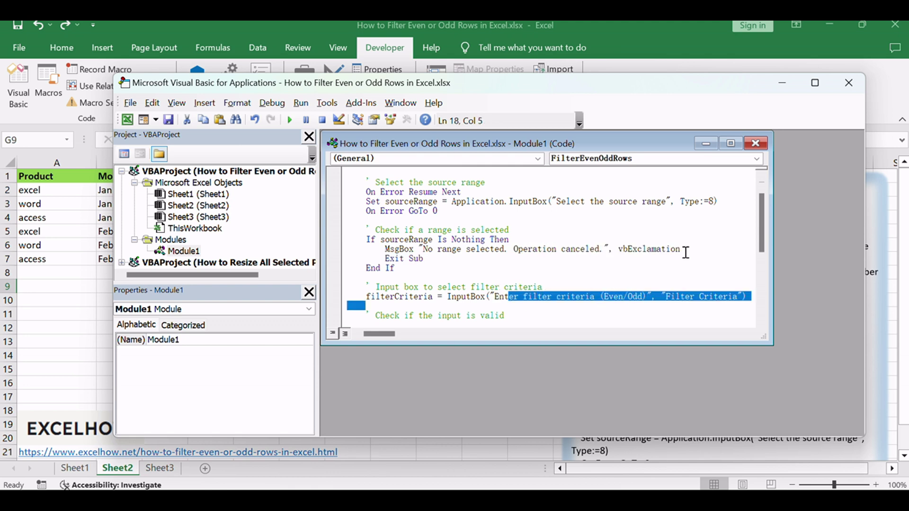
{"action": "left_click", "coordinate": [686, 248]}
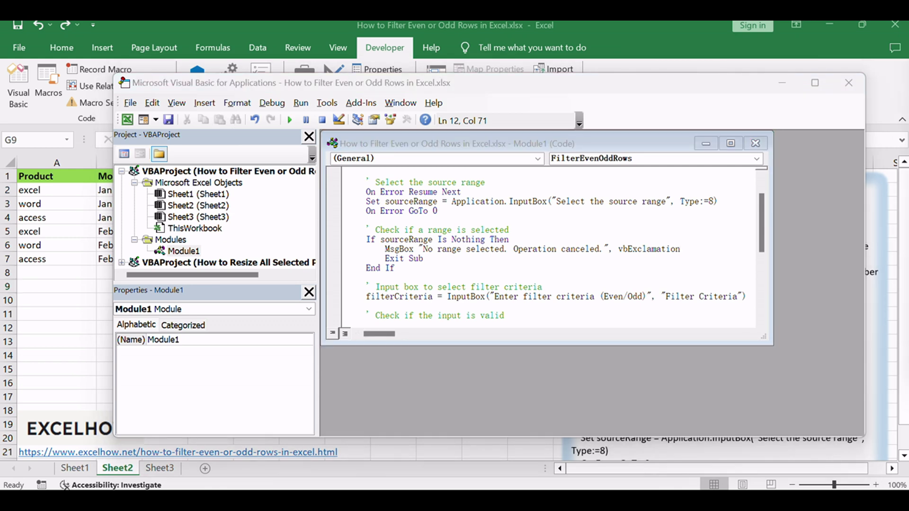
{"action": "left_click", "coordinate": [843, 86]}
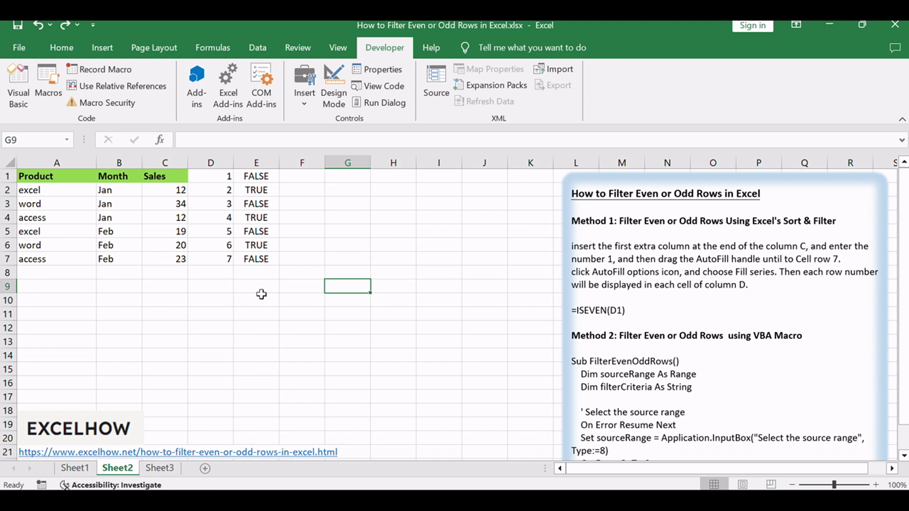
- Run the FilterEvenOddRows macro and give it cells A1:E7 as the source range
{"action": "left_click", "coordinate": [308, 290]}
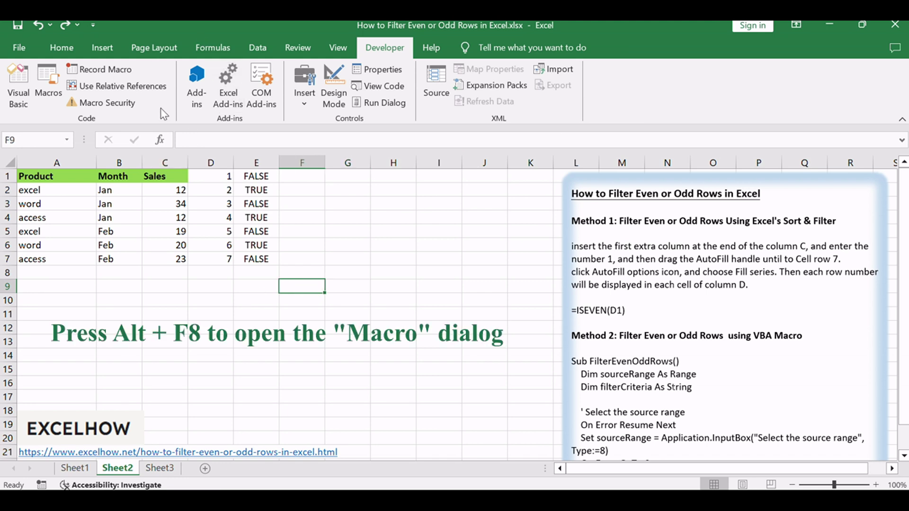
{"action": "left_click", "coordinate": [235, 313]}
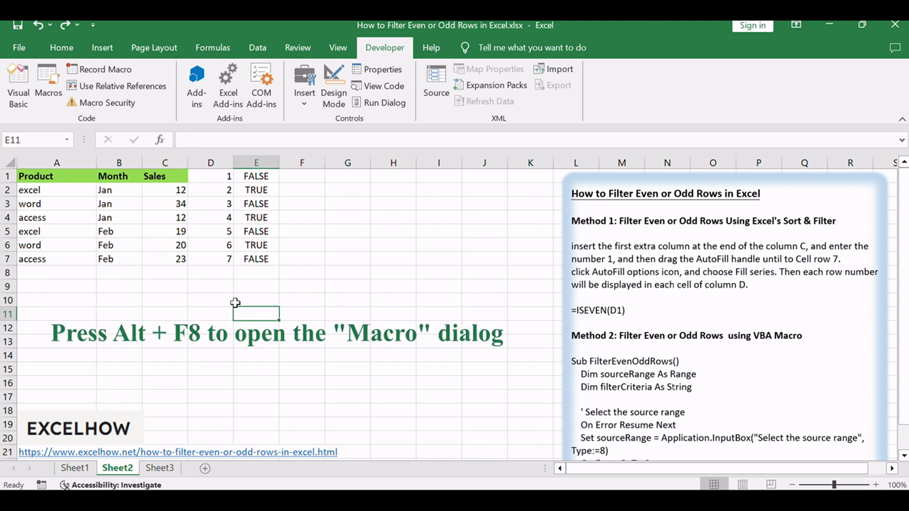
{"action": "key", "text": "alt+F8"}
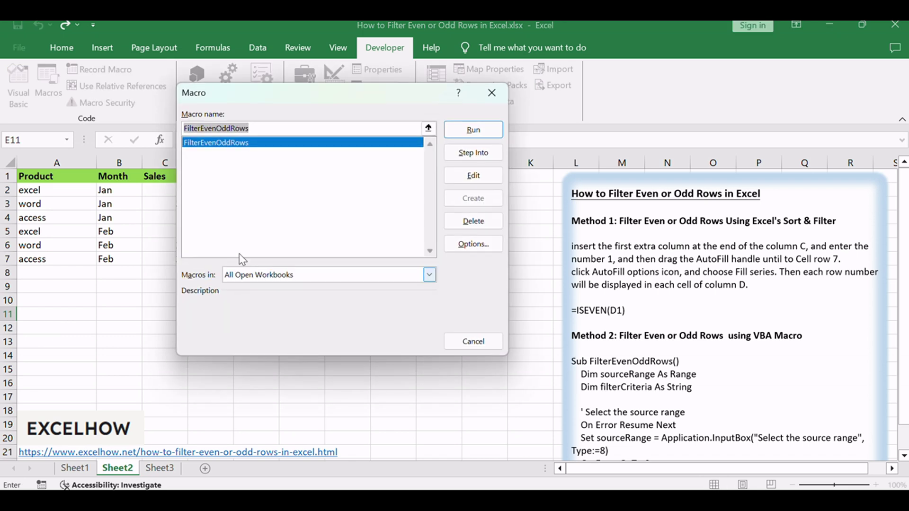
{"action": "left_click", "coordinate": [211, 142]}
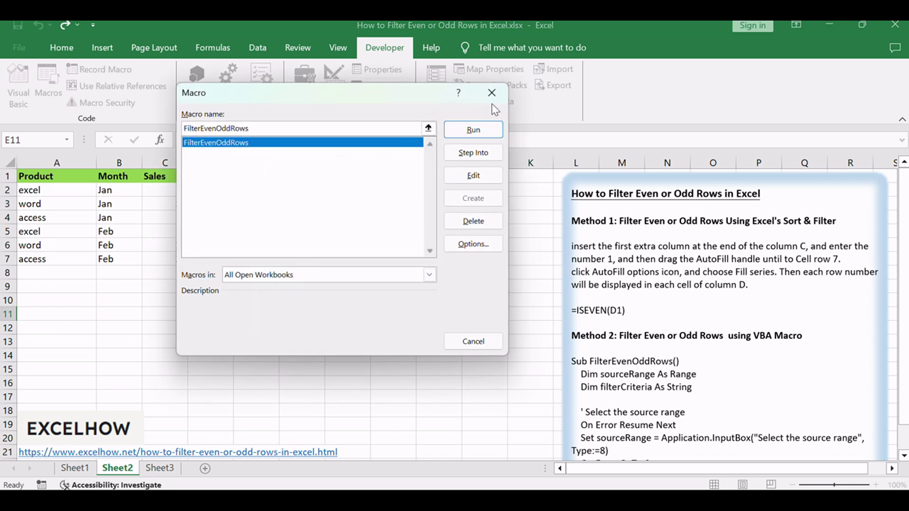
{"action": "left_click", "coordinate": [471, 131]}
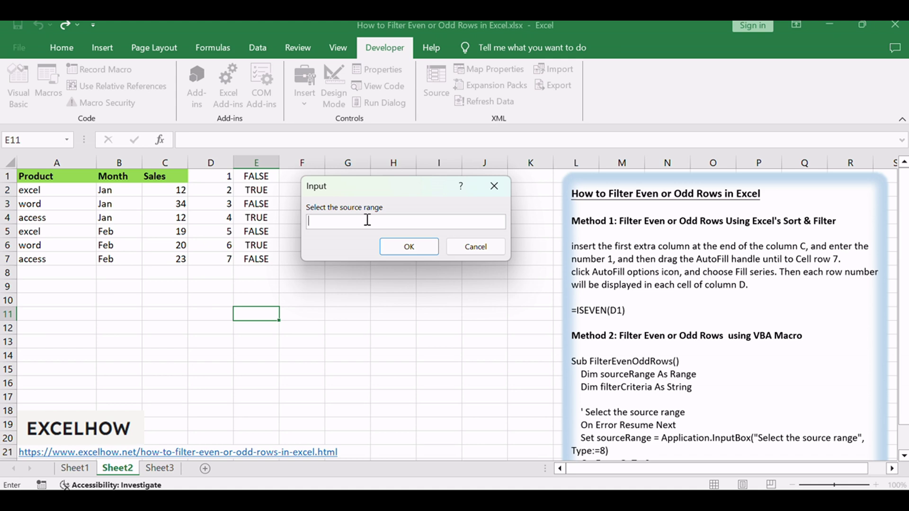
{"action": "left_click_drag", "start_coordinate": [28, 177], "coordinate": [240, 255]}
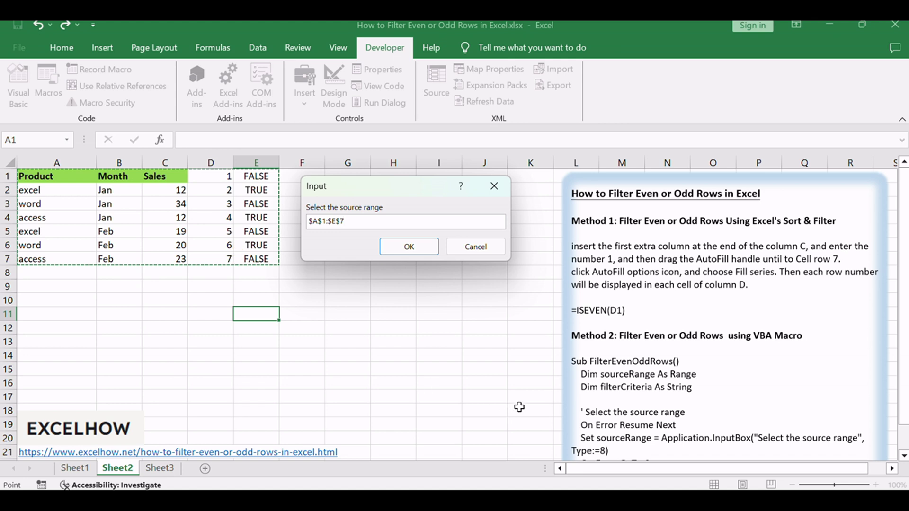
{"action": "key", "text": "Return"}
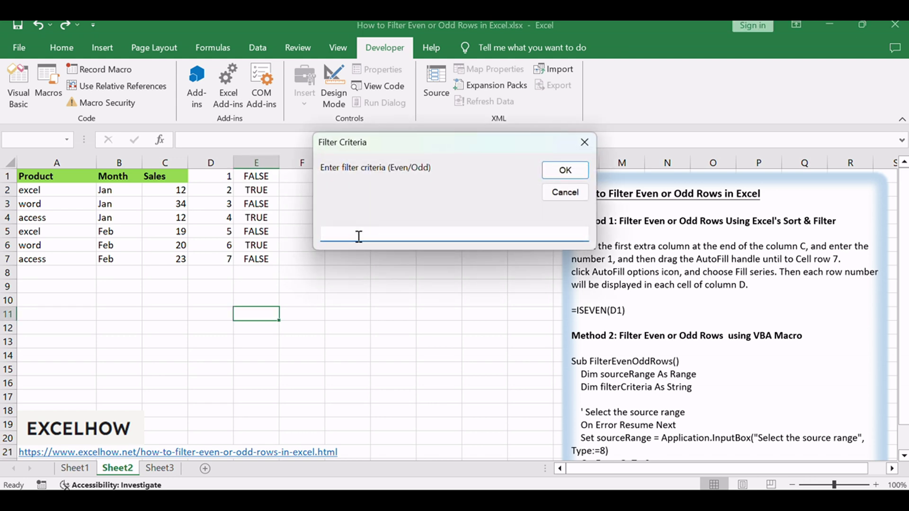
- Enter Even as the macro's filter criteria and apply it to the sales table
{"action": "type", "text": "Even"}
{"action": "double_click", "coordinate": [338, 233]}
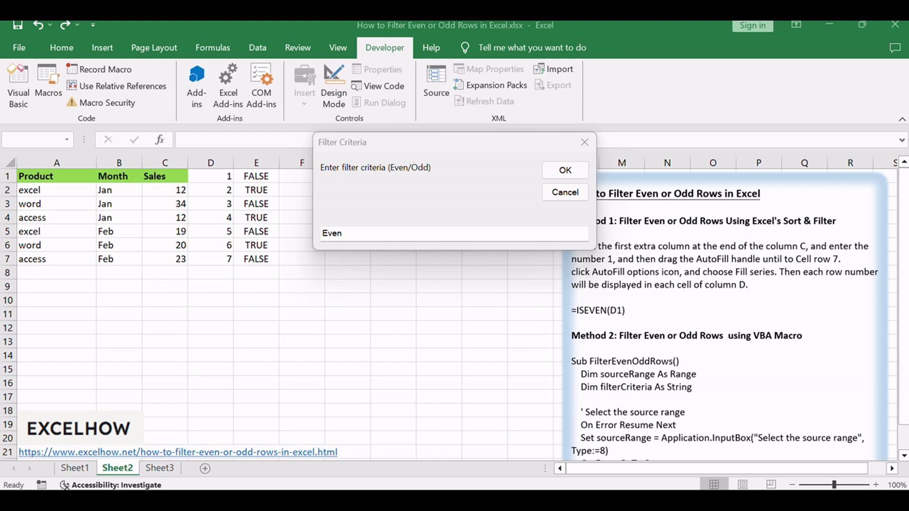
{"action": "left_click", "coordinate": [447, 168]}
{"action": "left_click", "coordinate": [559, 171]}
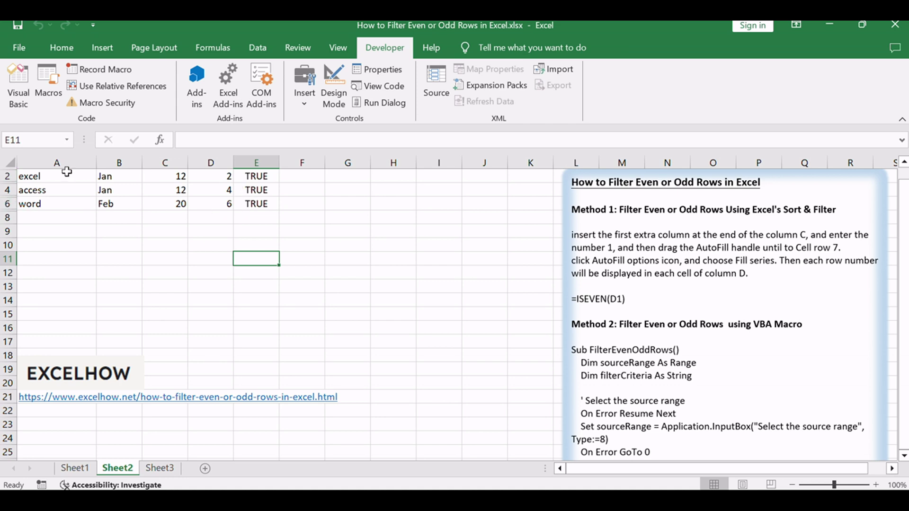
{"action": "left_click", "coordinate": [327, 203]}
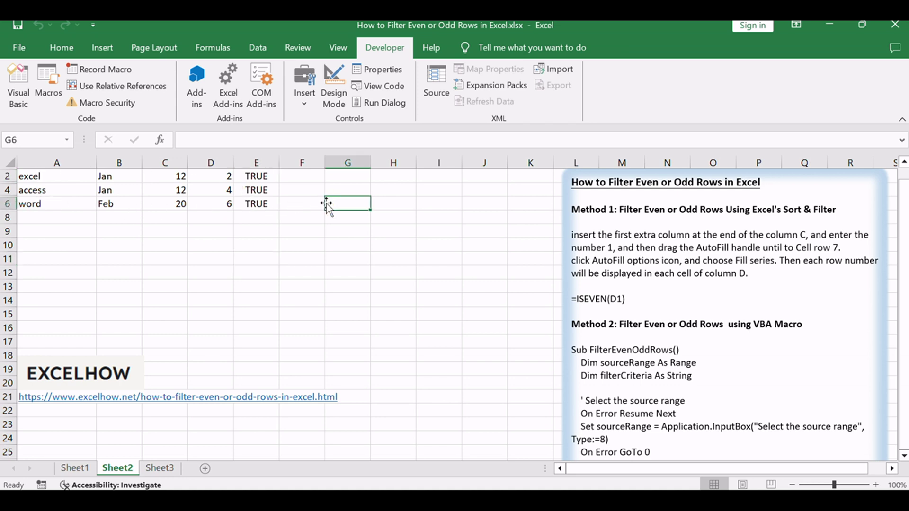
{"action": "left_click", "coordinate": [374, 257]}
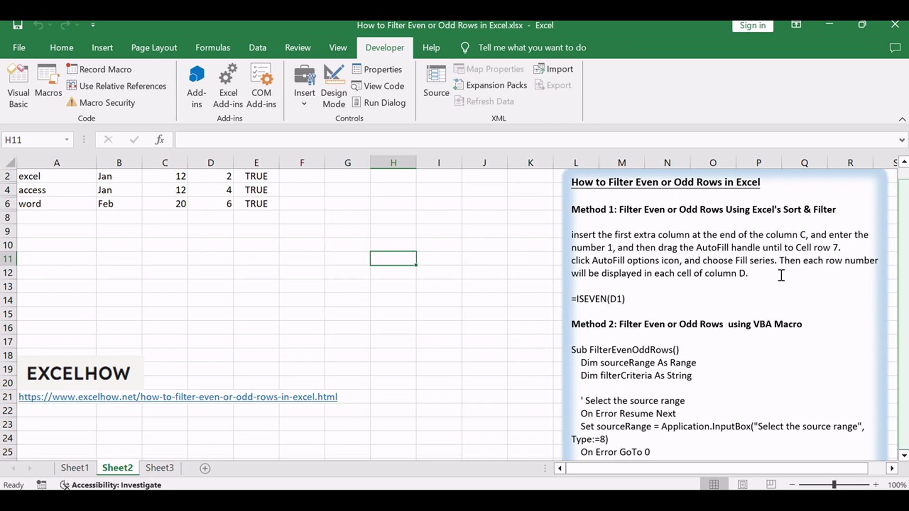
{"action": "left_click", "coordinate": [449, 285]}
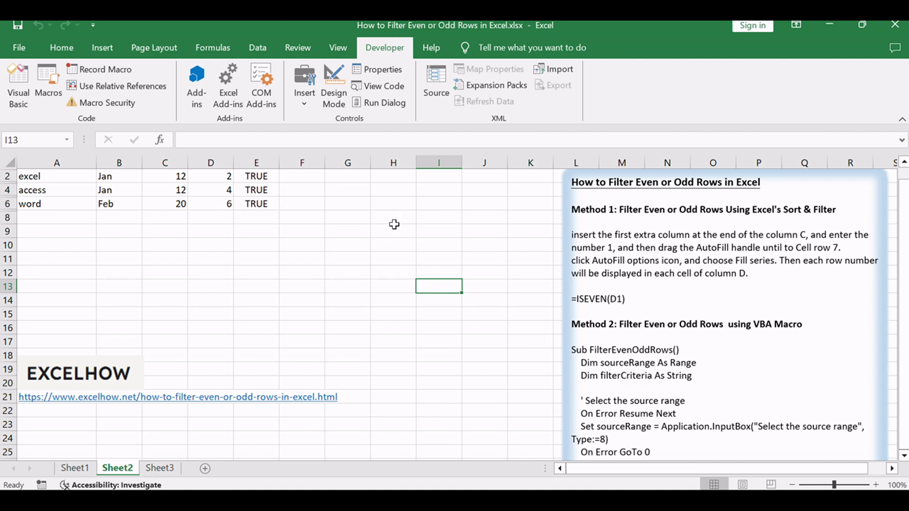